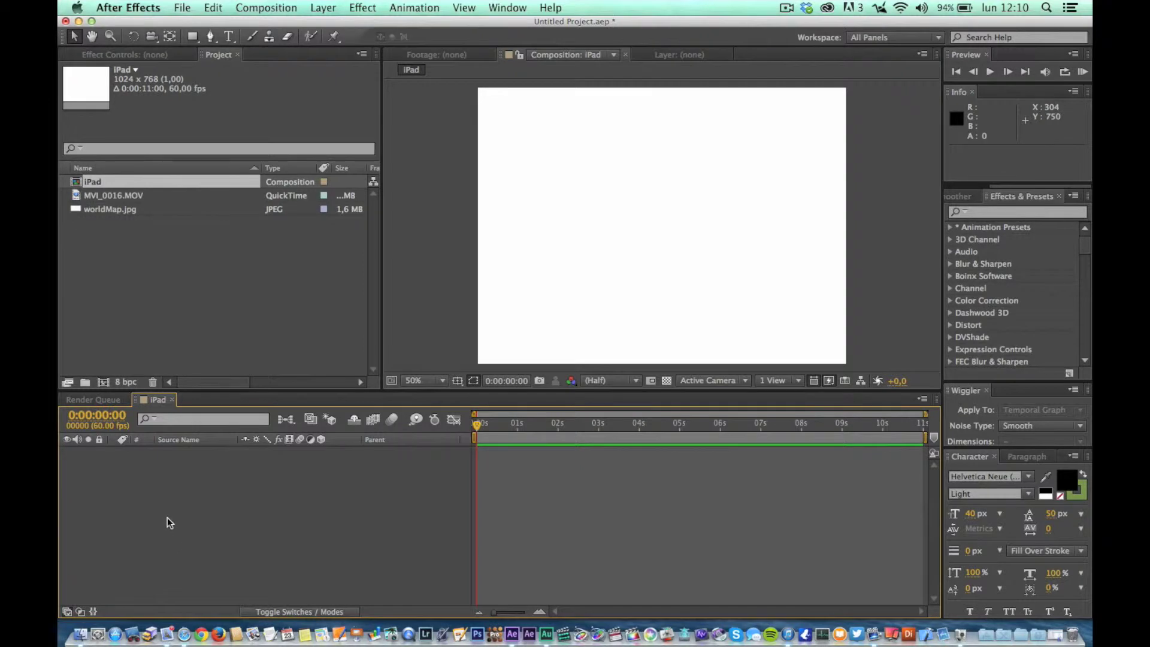
# Step: Open the Layer menu to begin adding a new layer to the iPad composition
pyautogui.click(322, 7)
# Step: Add a null object named finger01 and paste the copied keyframes onto it
pyautogui.moveTo(336, 24)
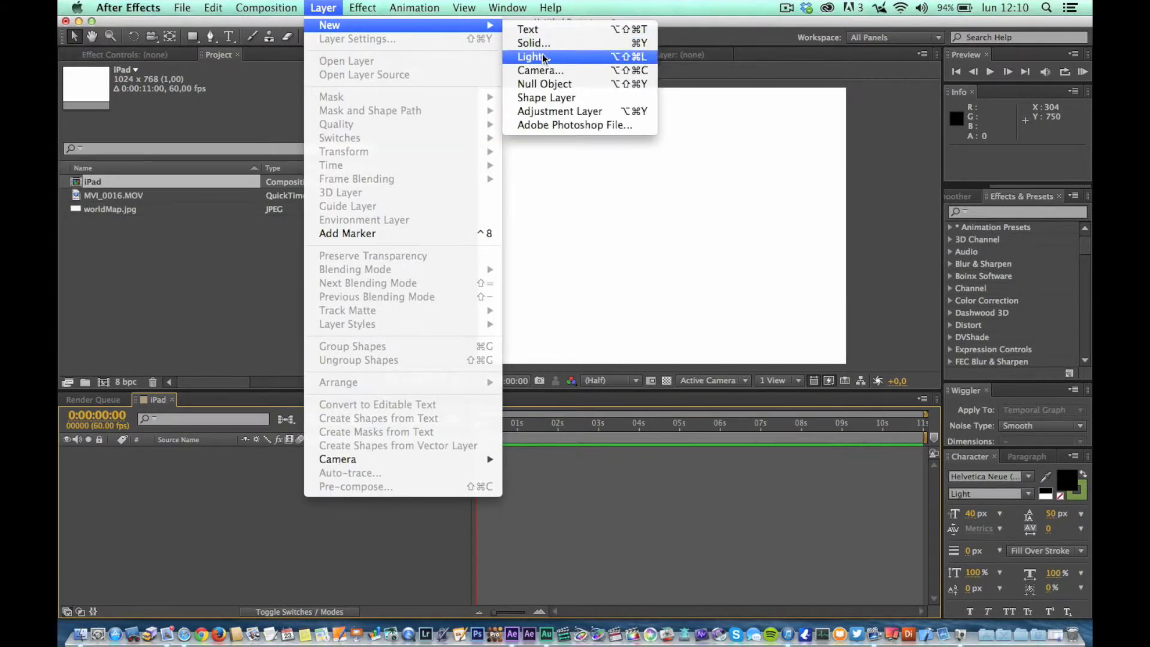
pyautogui.click(546, 83)
pyautogui.press('Return')
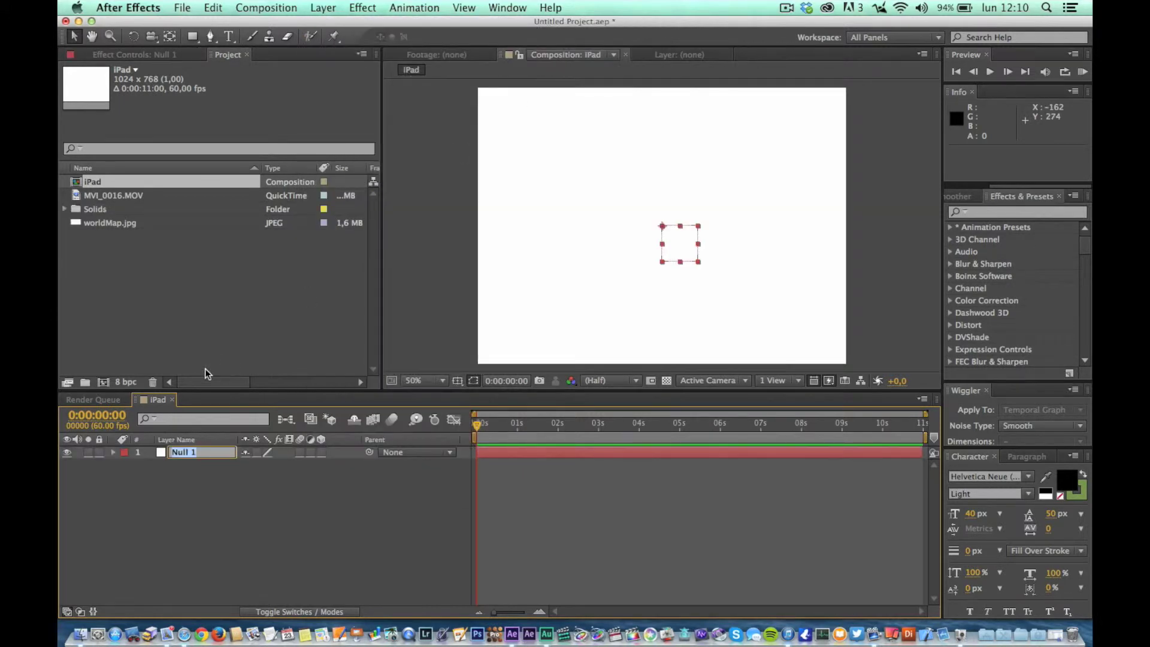
pyautogui.write('finger01')
pyautogui.press('Return')
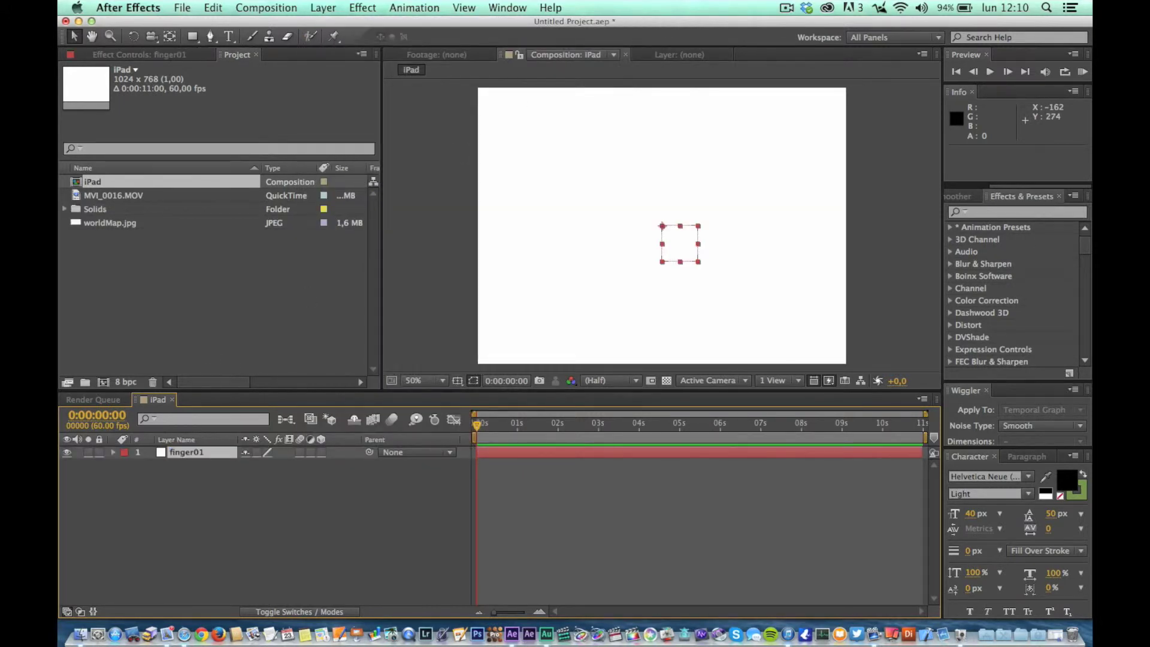
pyautogui.click(214, 7)
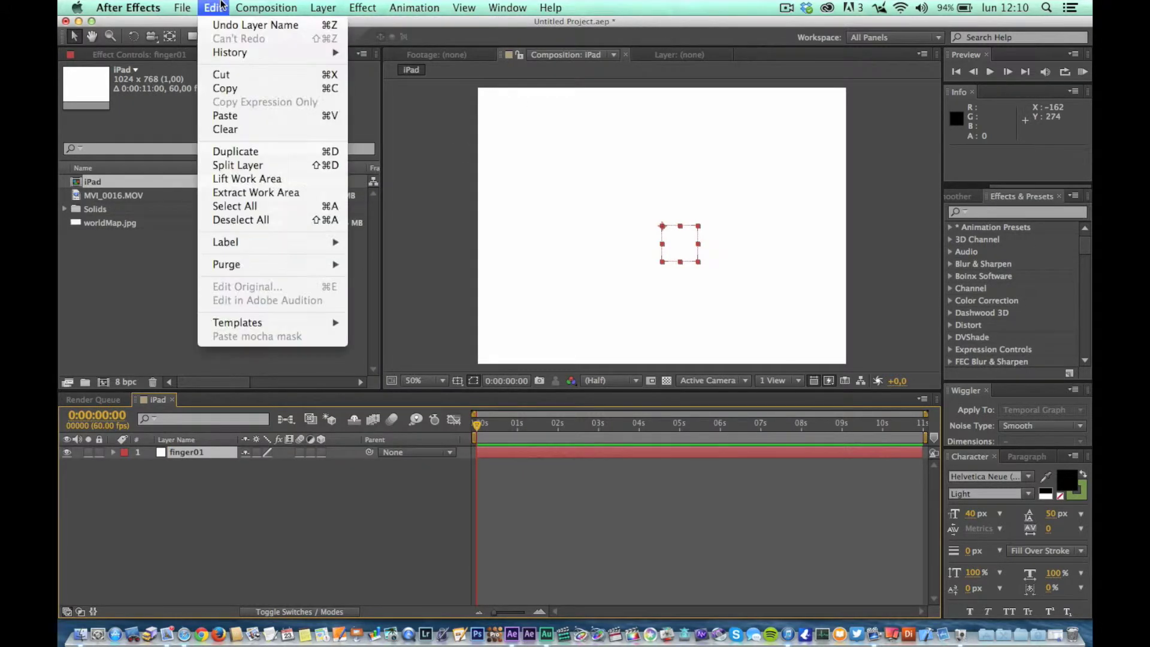
pyautogui.click(233, 116)
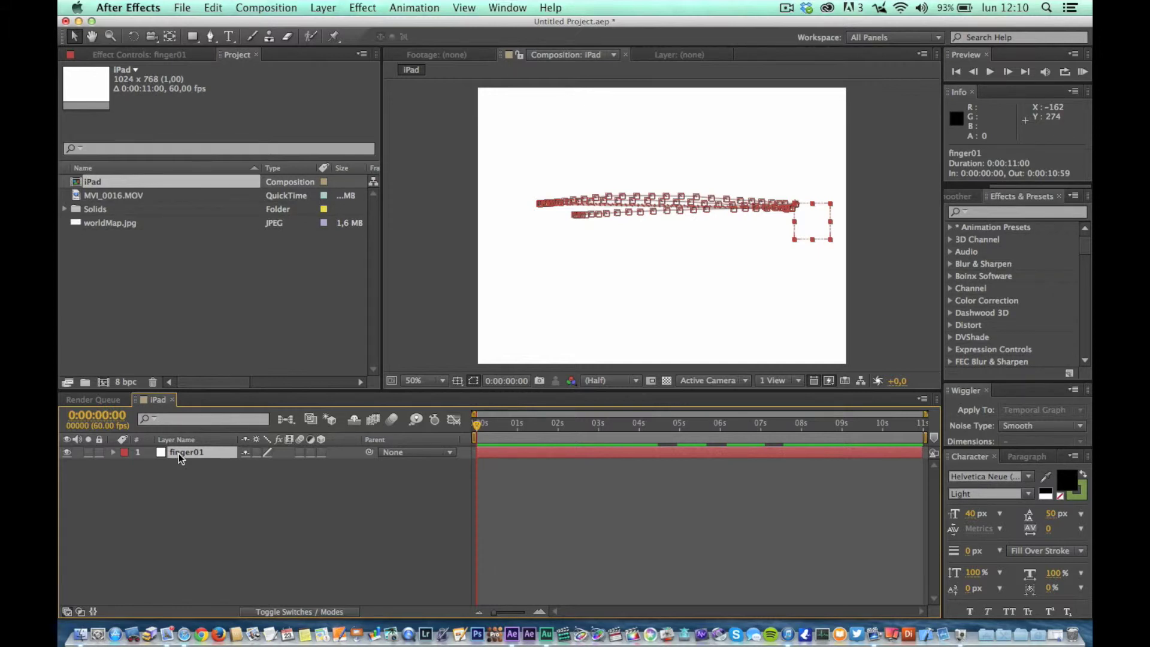
# Step: Duplicate finger01 twice into finger02 and finger03, then select all three layers
pyautogui.click(215, 7)
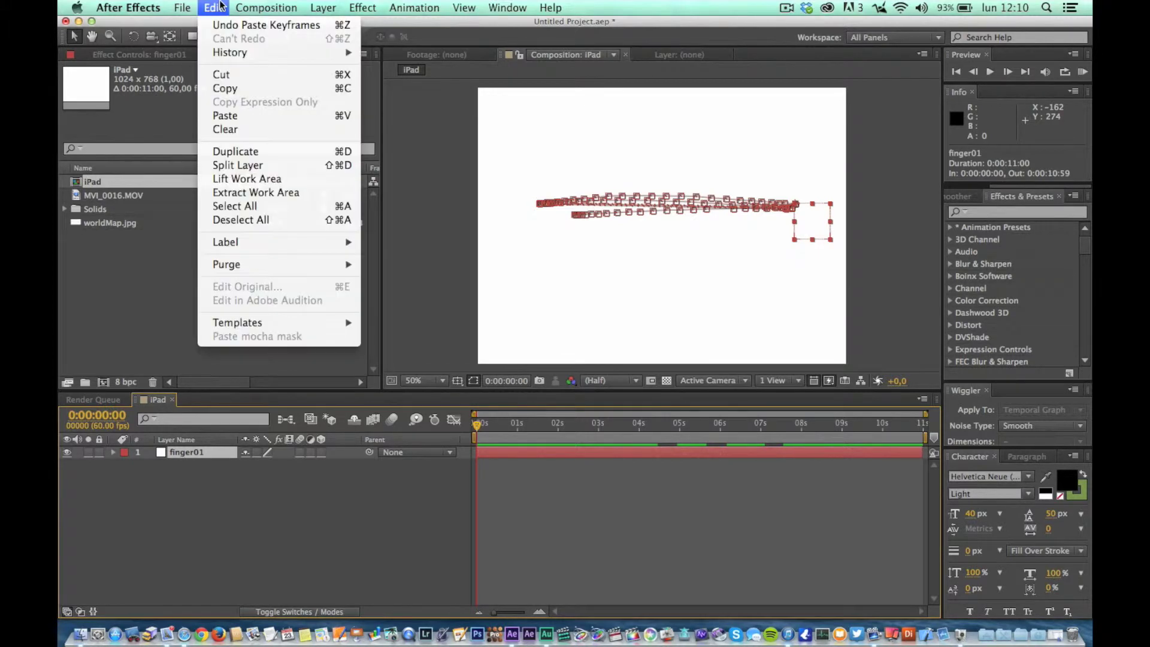
pyautogui.click(235, 152)
pyautogui.click(214, 7)
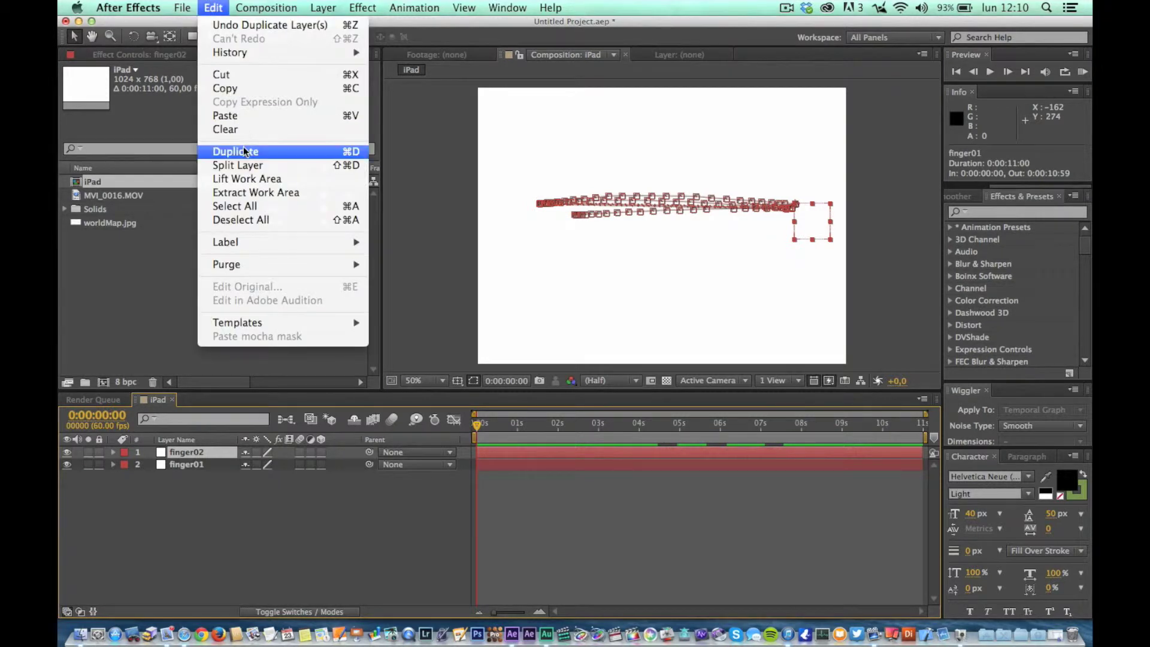
pyautogui.click(243, 152)
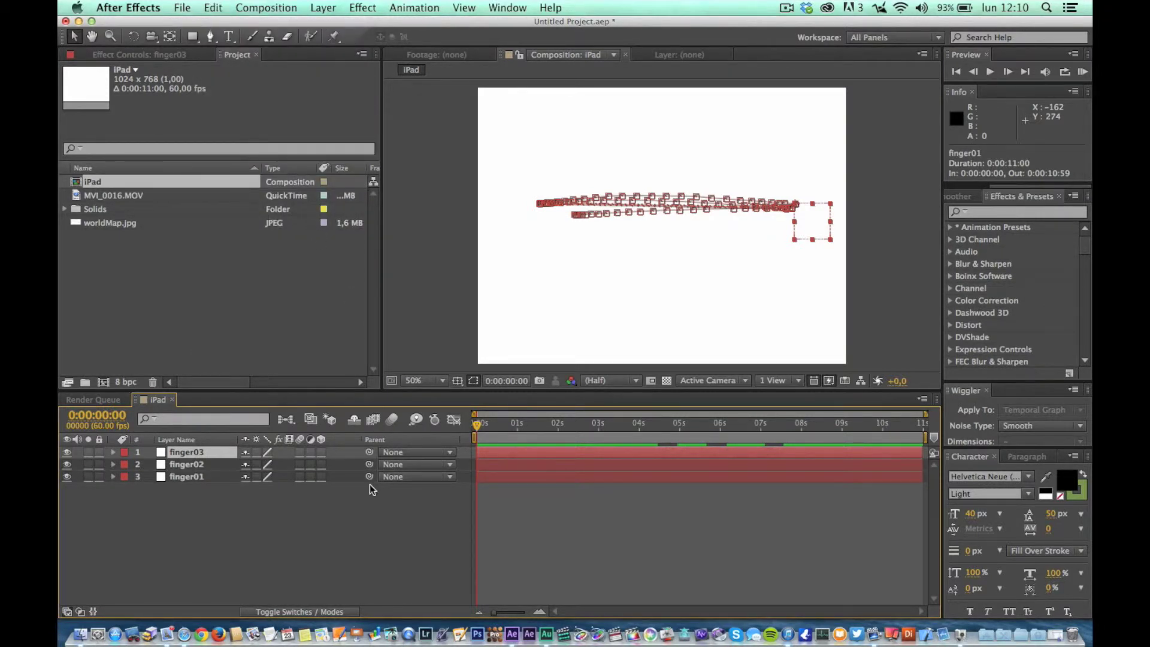
pyautogui.click(234, 515)
pyautogui.press('super+a')
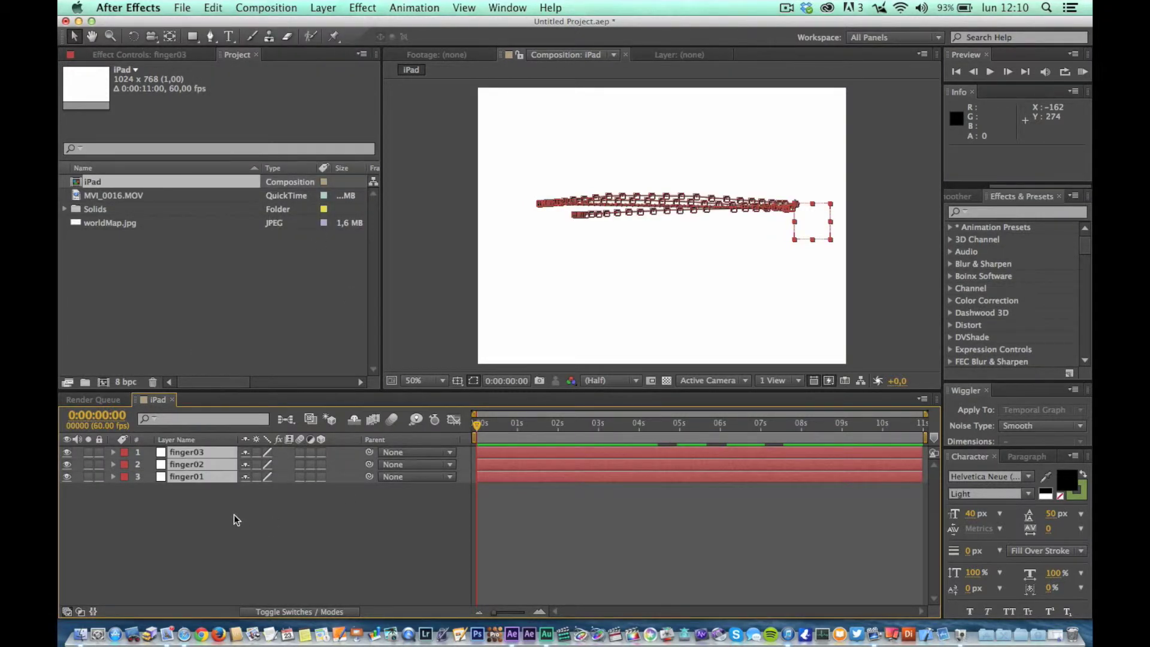
# Step: Reveal the keyframed properties and rename finger01 to finger01.1
pyautogui.press('u')
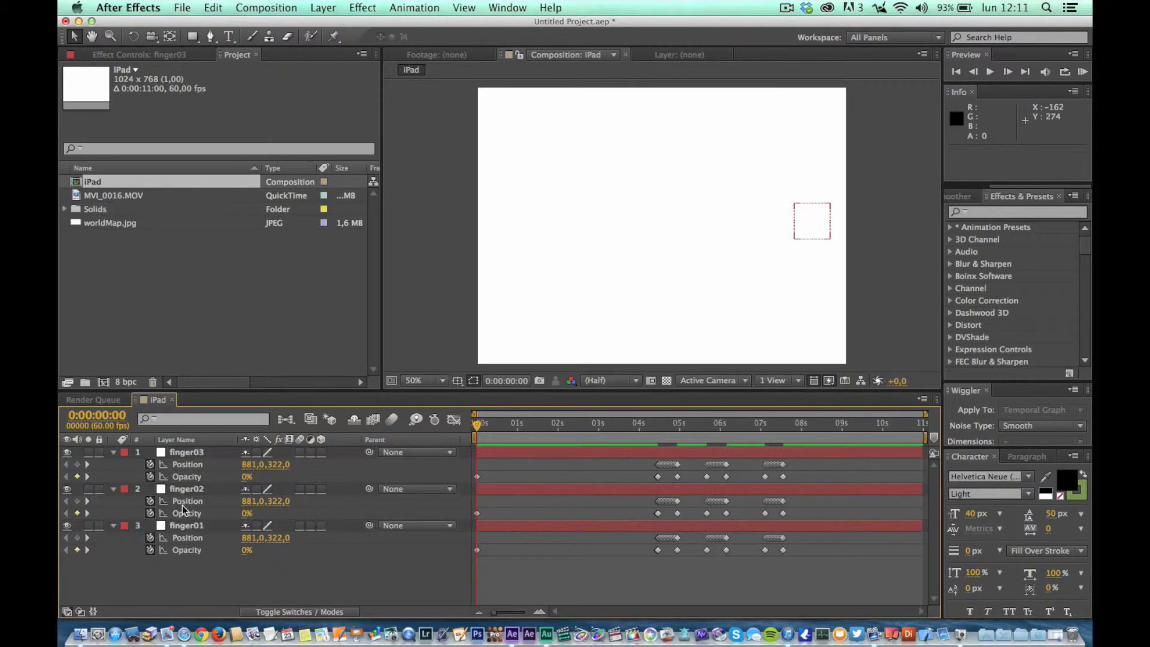
pyautogui.click(185, 530)
pyautogui.press('Return')
pyautogui.press('Right')
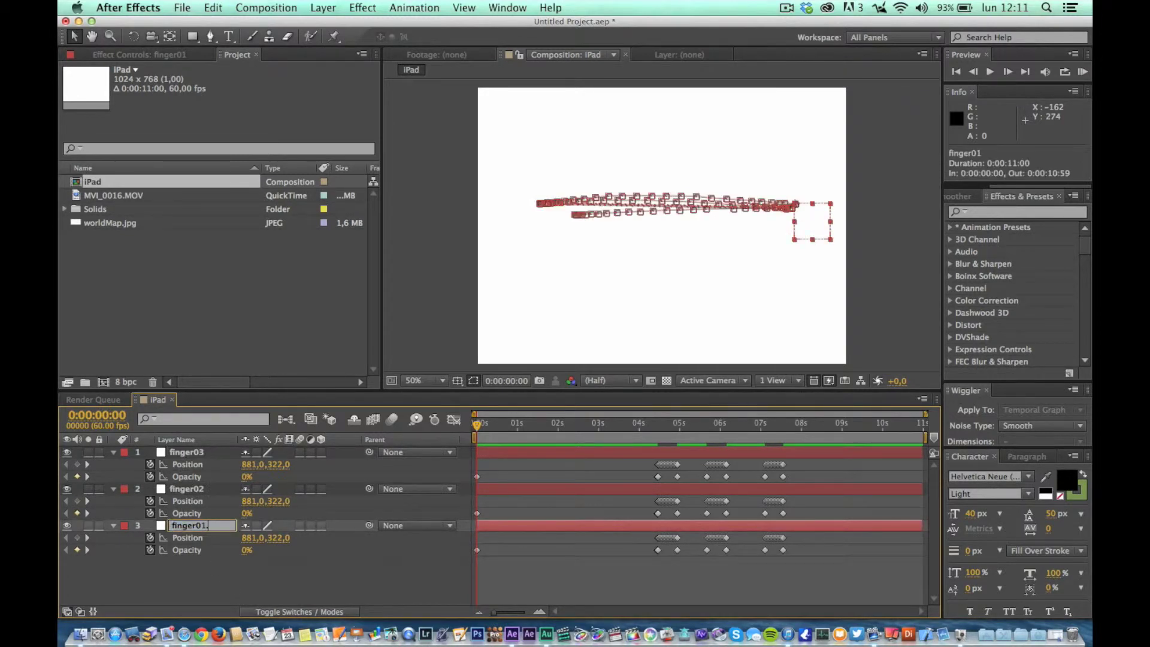
pyautogui.write('.1')
pyautogui.press('Return')
pyautogui.hotkey('ctrl', 'Up')
# Step: Rename finger02 to finger01.2 and finger03 to finger01.3
pyautogui.press('Return')
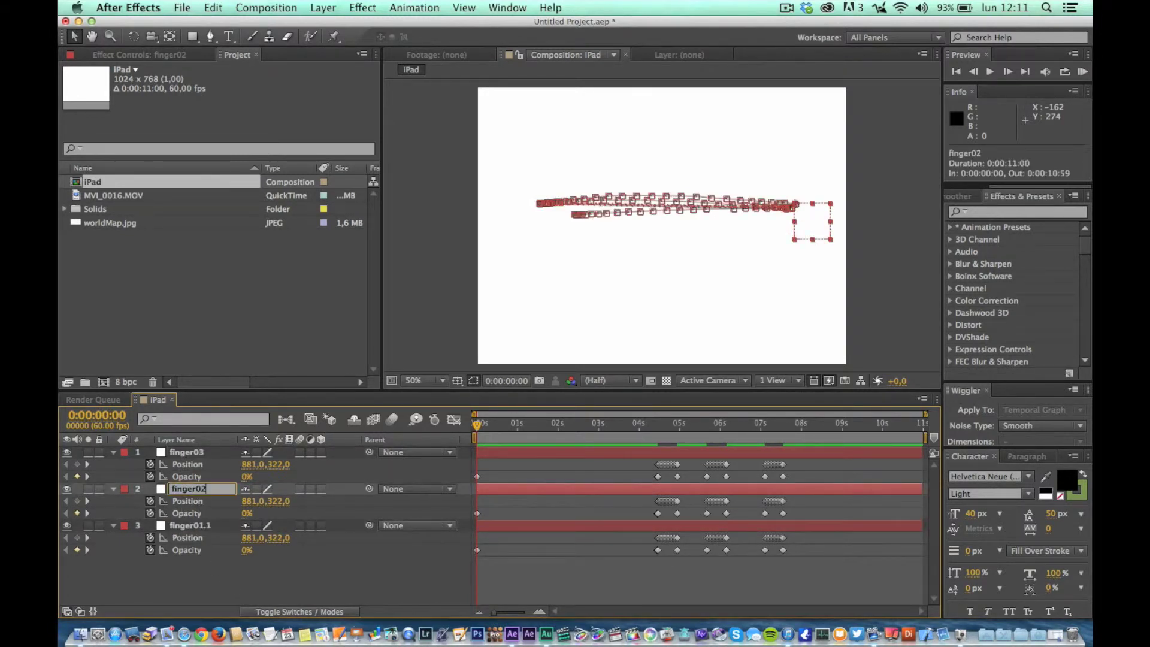
pyautogui.write('.2')
pyautogui.press('Return')
pyautogui.hotkey('ctrl', 'Up')
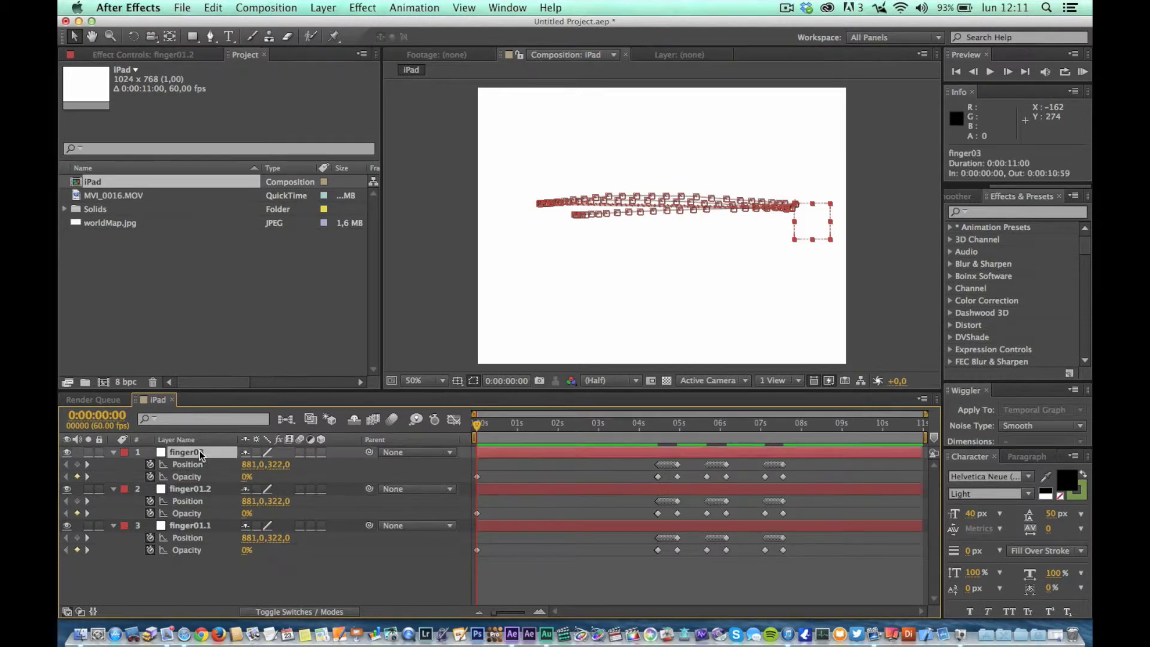
pyautogui.press('Return')
pyautogui.press('Right')
pyautogui.press('BackSpace')
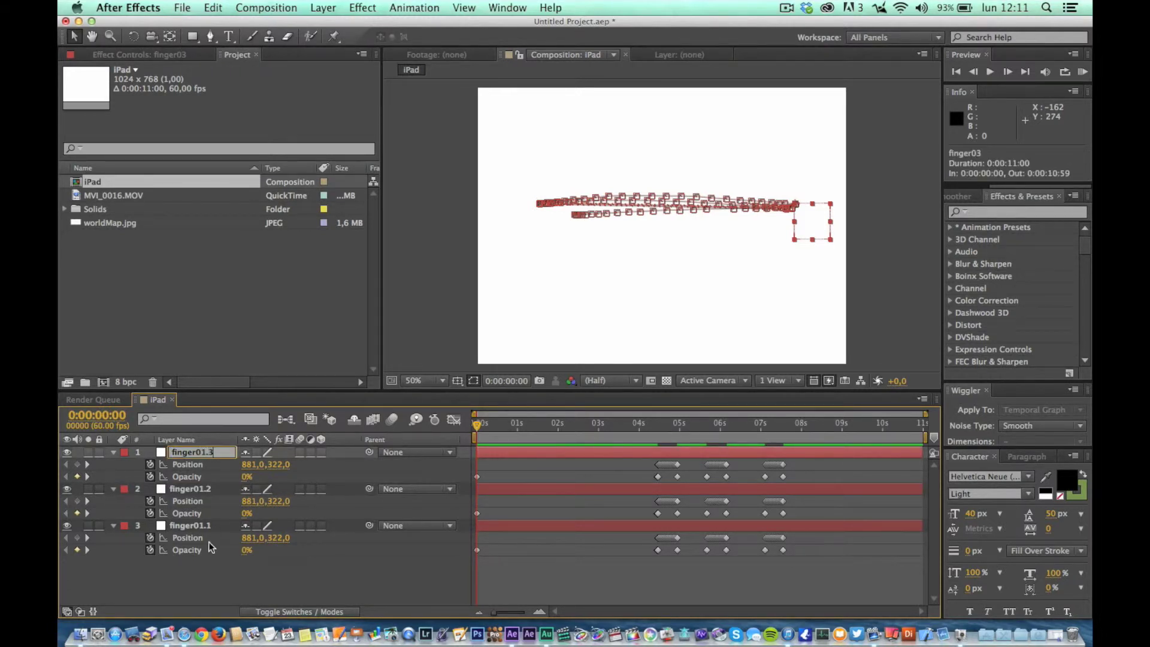
pyautogui.write('1.3')
pyautogui.click(218, 584)
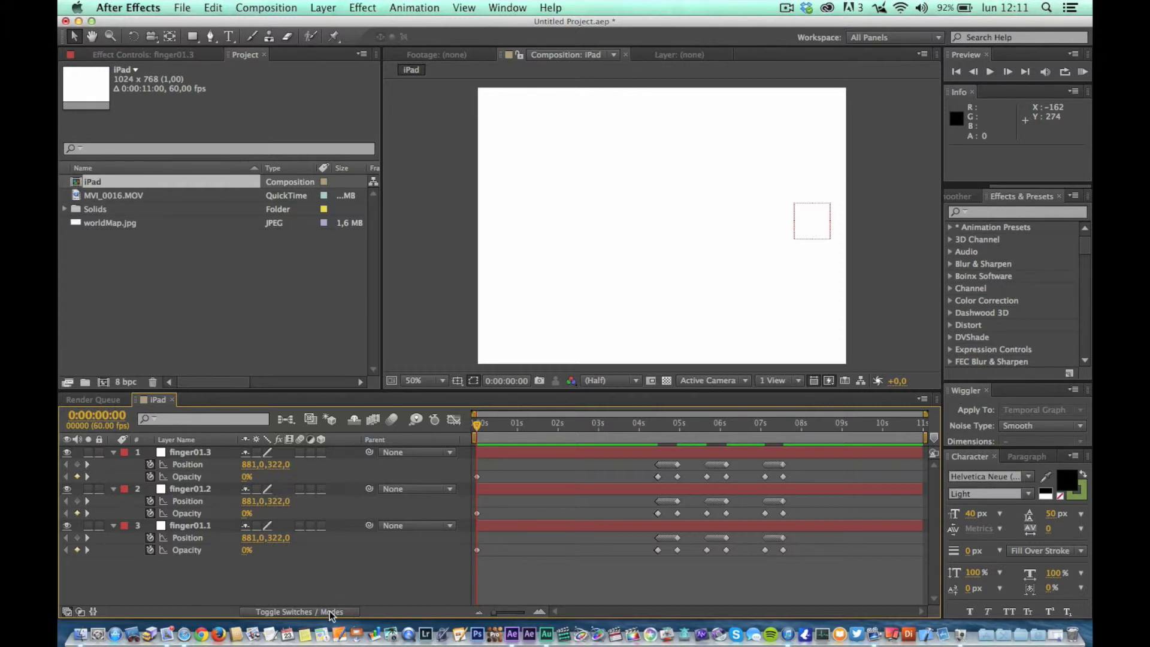
pyautogui.click(192, 528)
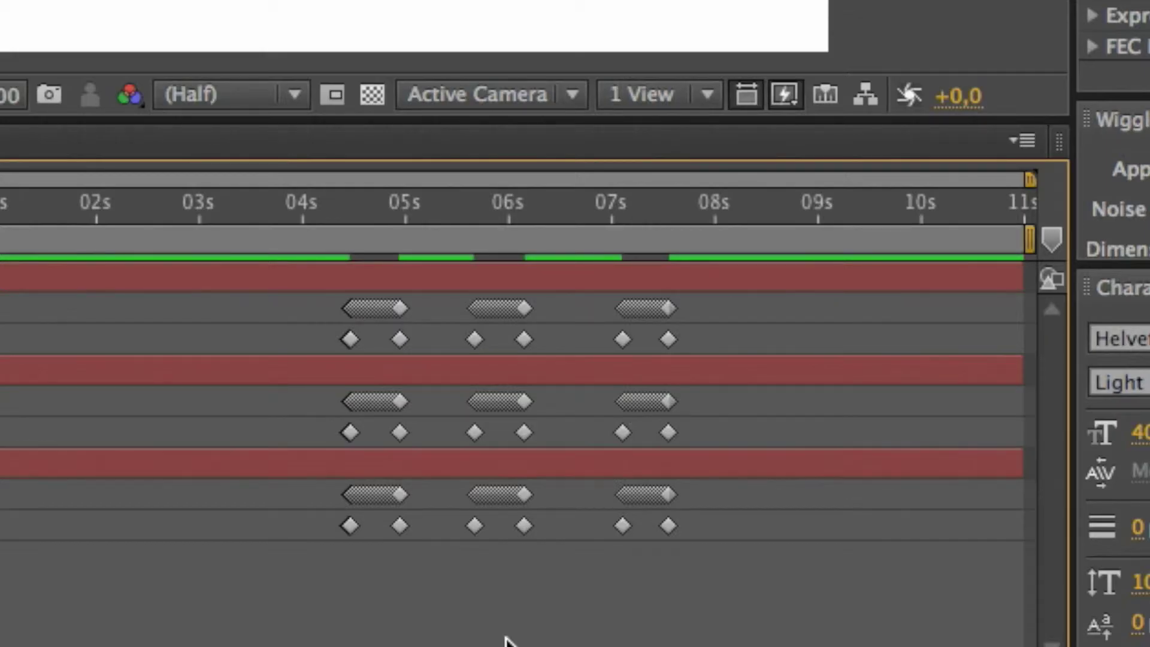
# Step: Delete extra keyframe pairs, keeping finger01.1 near 4.5 s, finger01.2 near 5.7 s, finger01.3 near 7.1 s
pyautogui.moveTo(453, 489); pyautogui.dragTo(738, 539)
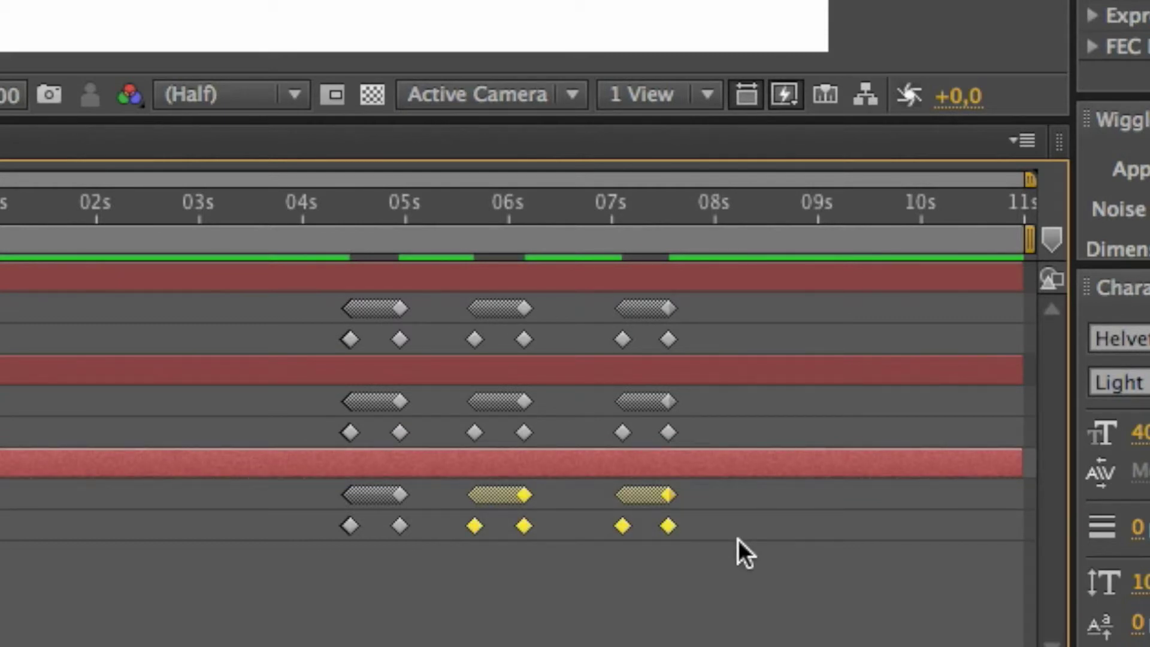
pyautogui.press('Delete')
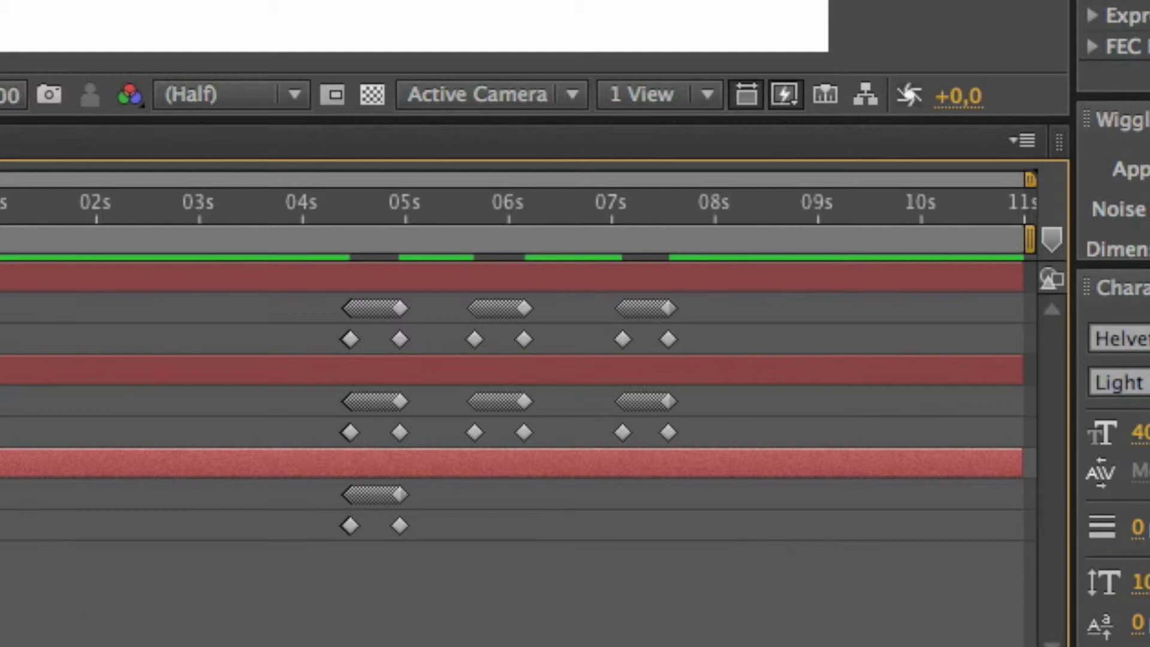
pyautogui.hotkey('ctrl', 'Up')
pyautogui.moveTo(303, 393); pyautogui.dragTo(434, 432)
pyautogui.moveTo(592, 400); pyautogui.dragTo(702, 428)
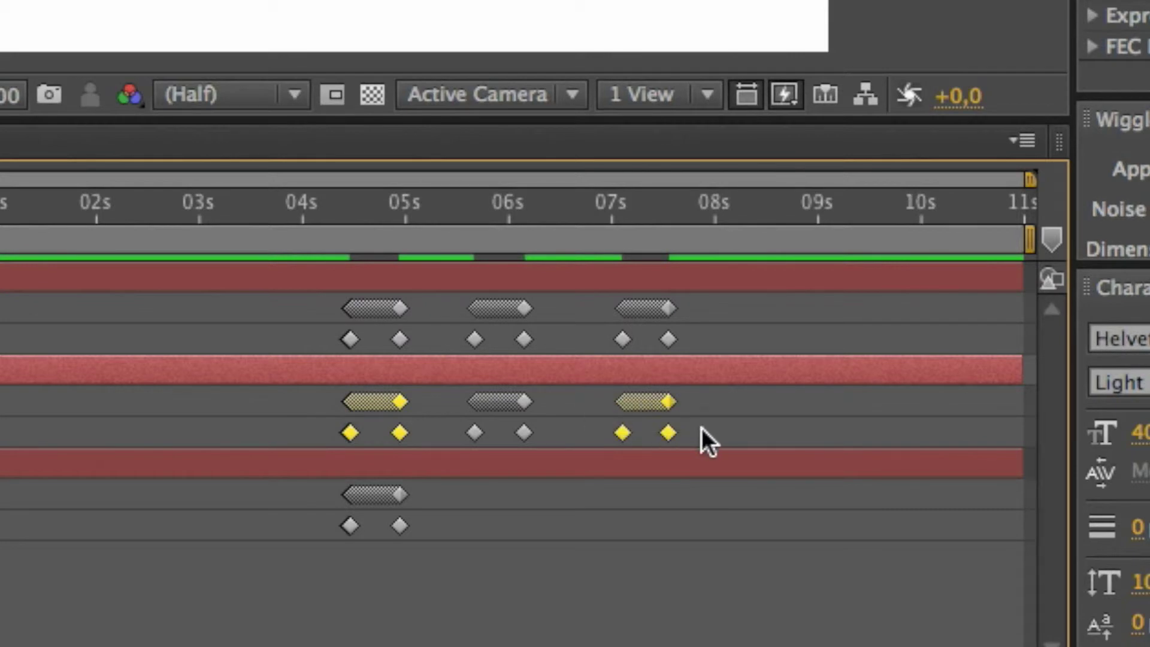
pyautogui.press('Delete')
pyautogui.press('F2')
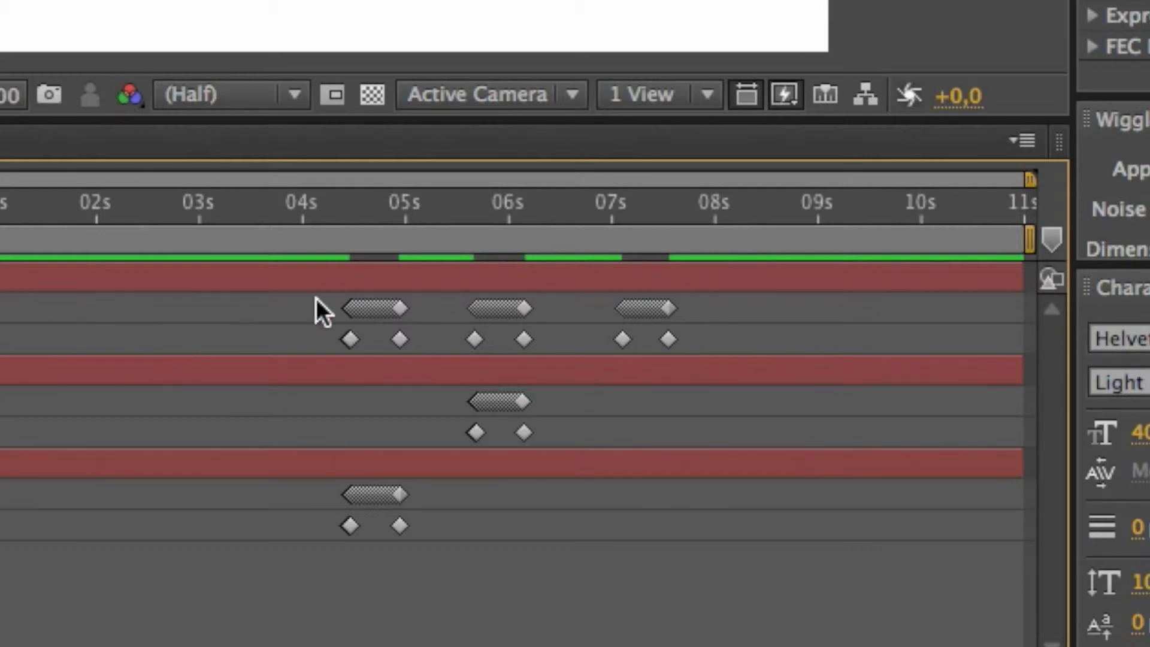
pyautogui.moveTo(317, 299); pyautogui.dragTo(561, 353)
pyautogui.press('Delete')
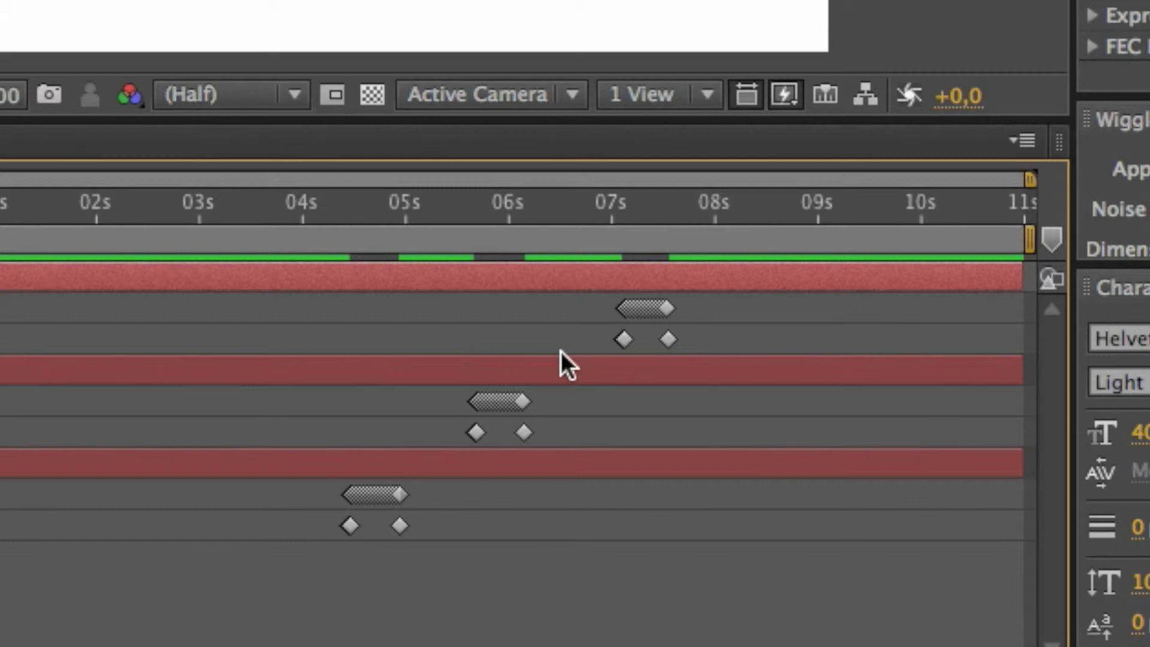
pyautogui.click(5, 612)
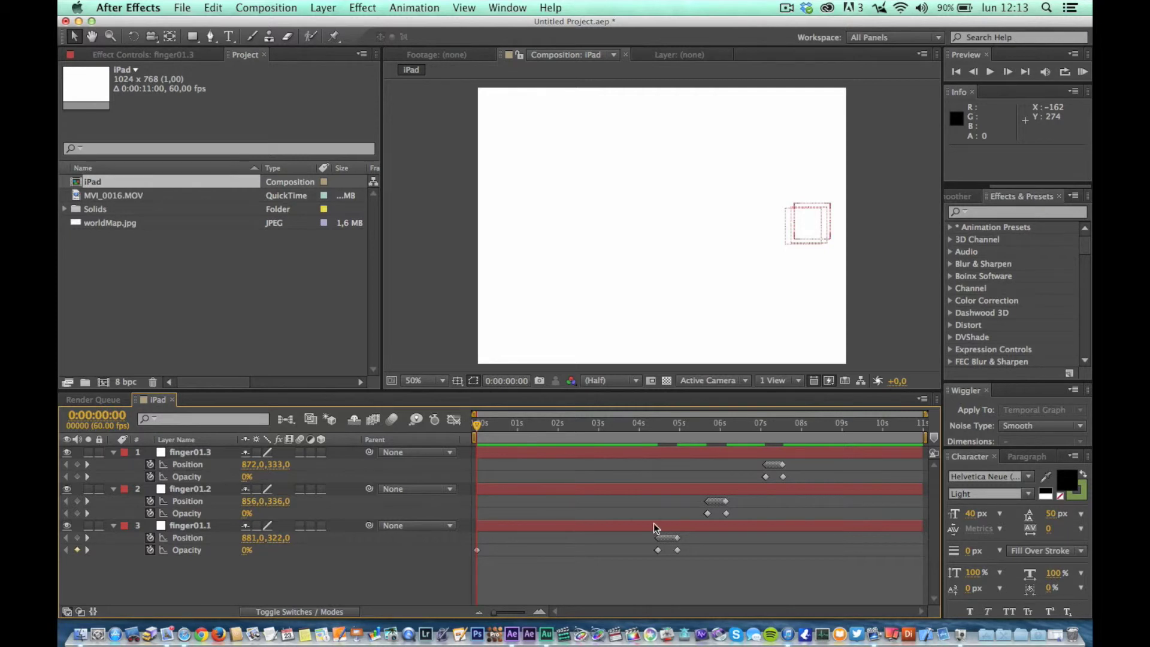
pyautogui.moveTo(651, 538); pyautogui.dragTo(680, 556)
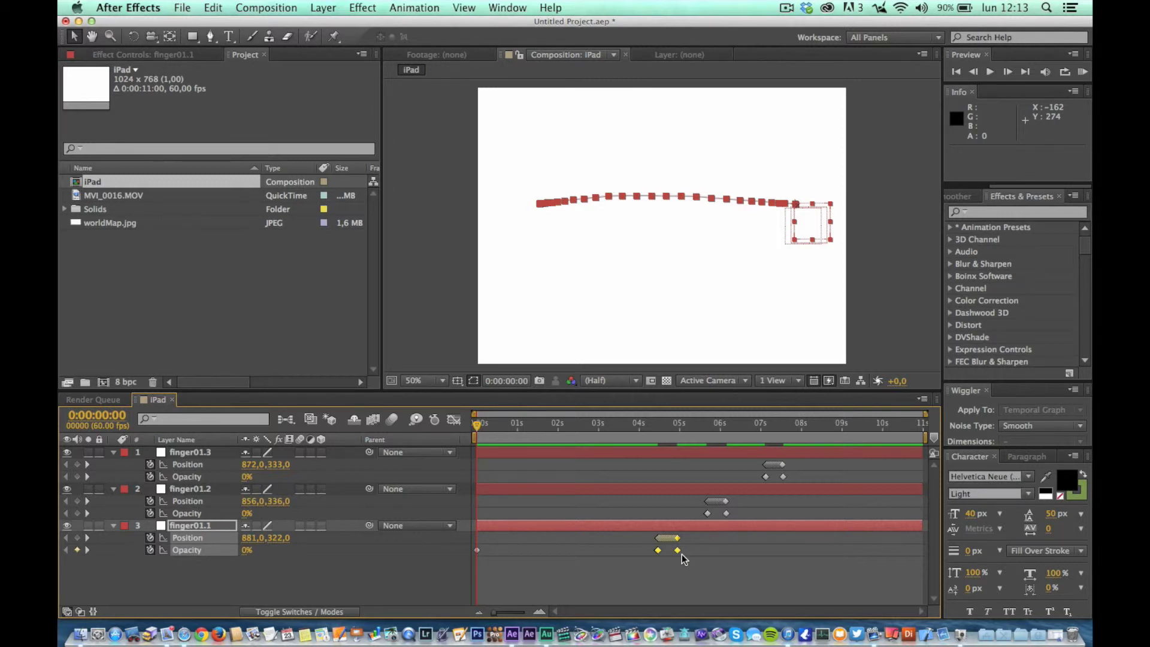
pyautogui.click(727, 491)
pyautogui.click(738, 453)
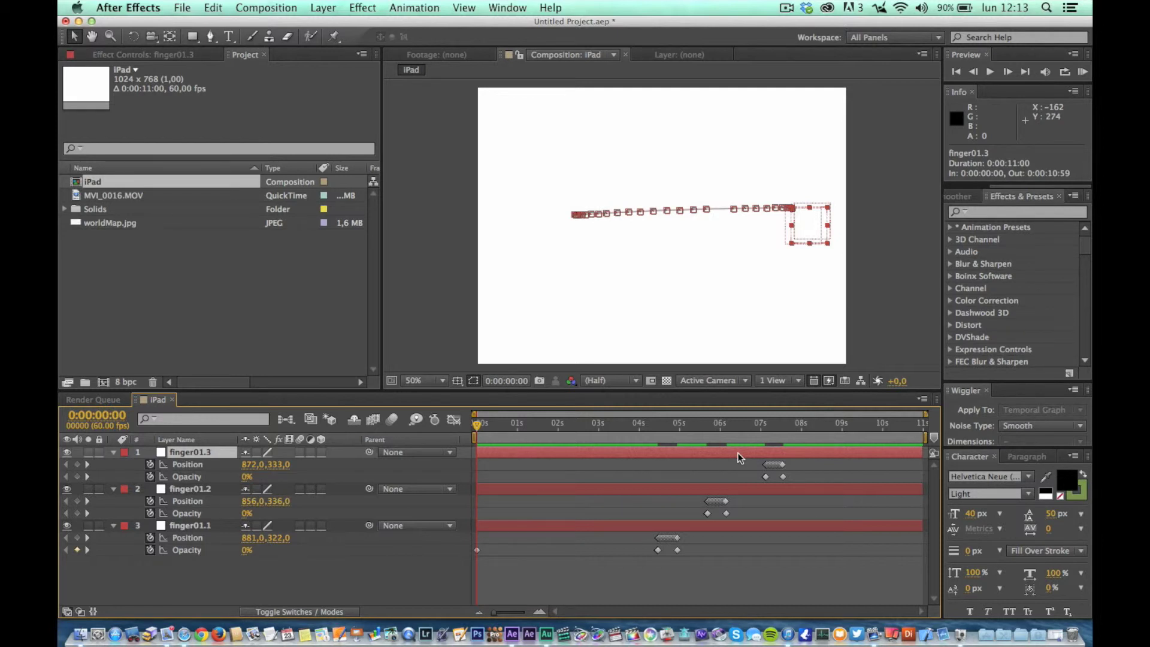
pyautogui.click(395, 573)
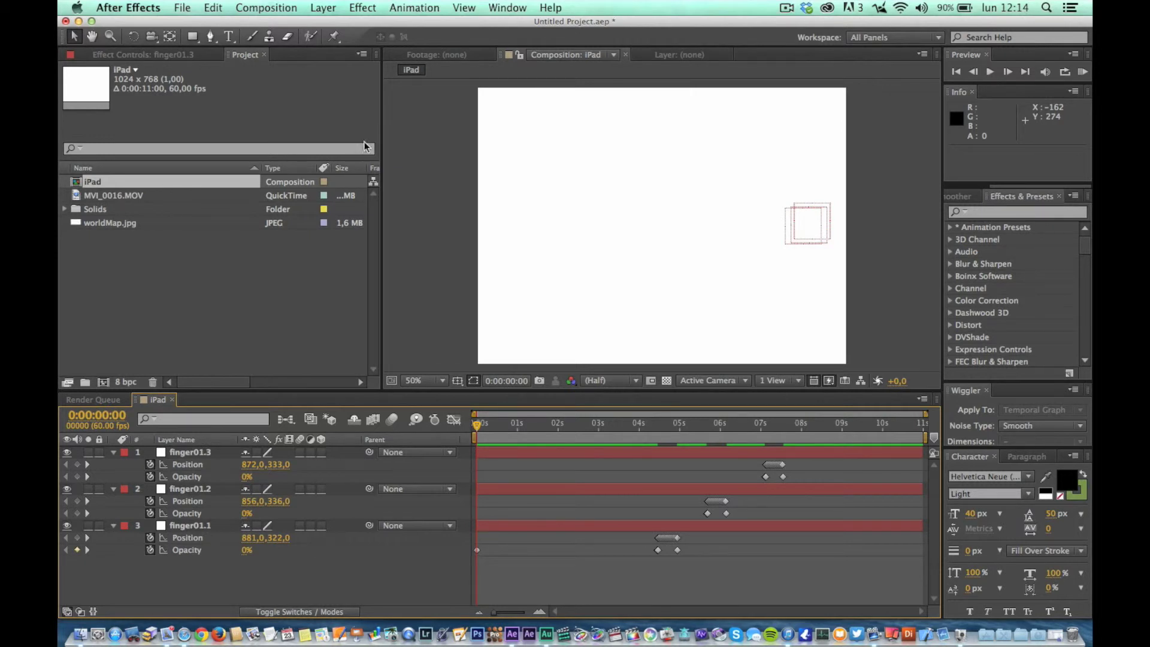
# Step: Create a Null Object from the Layer menu and name it scroller
pyautogui.click(323, 7)
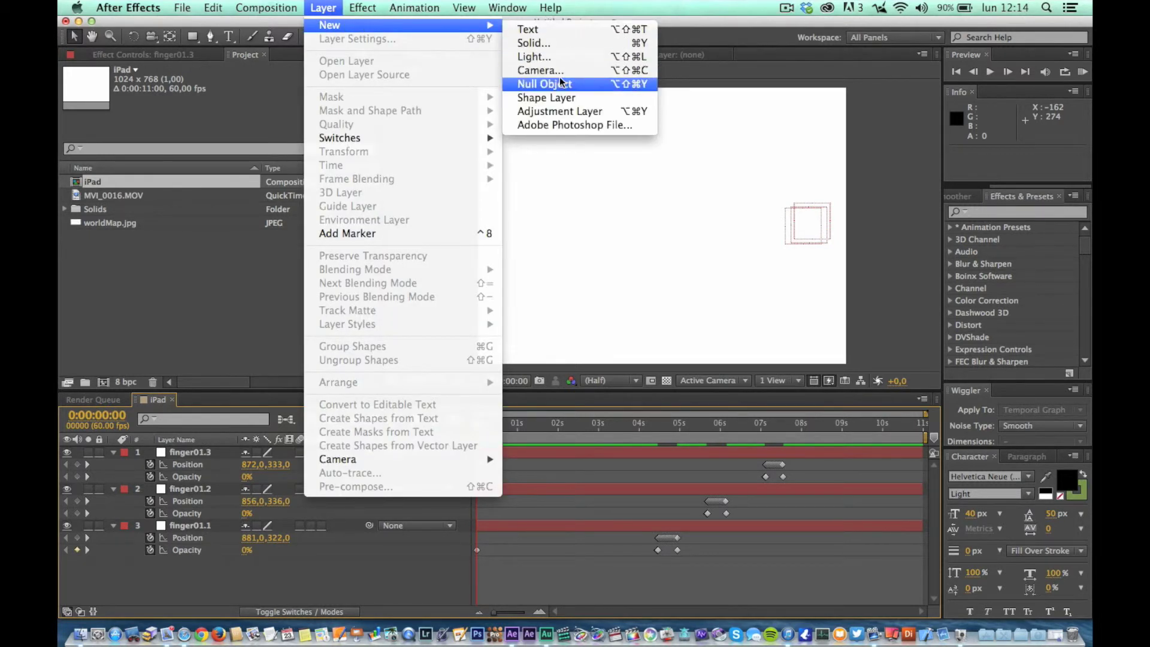
pyautogui.click(544, 84)
pyautogui.press('Return')
pyautogui.write('scroller')
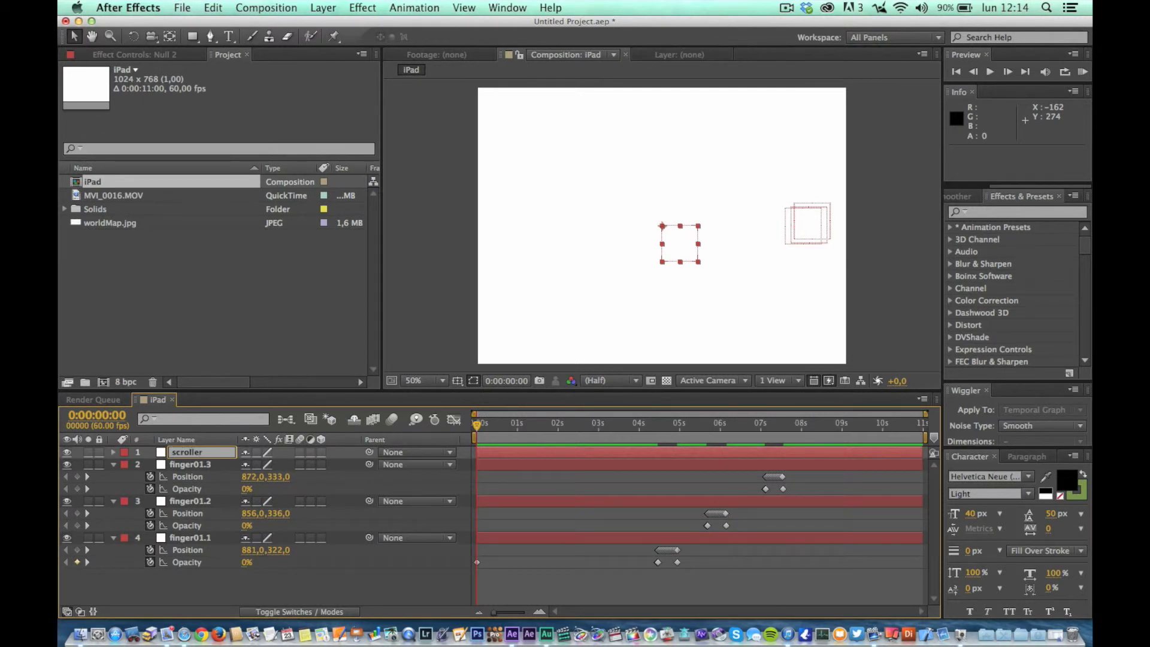
pyautogui.press('Return')
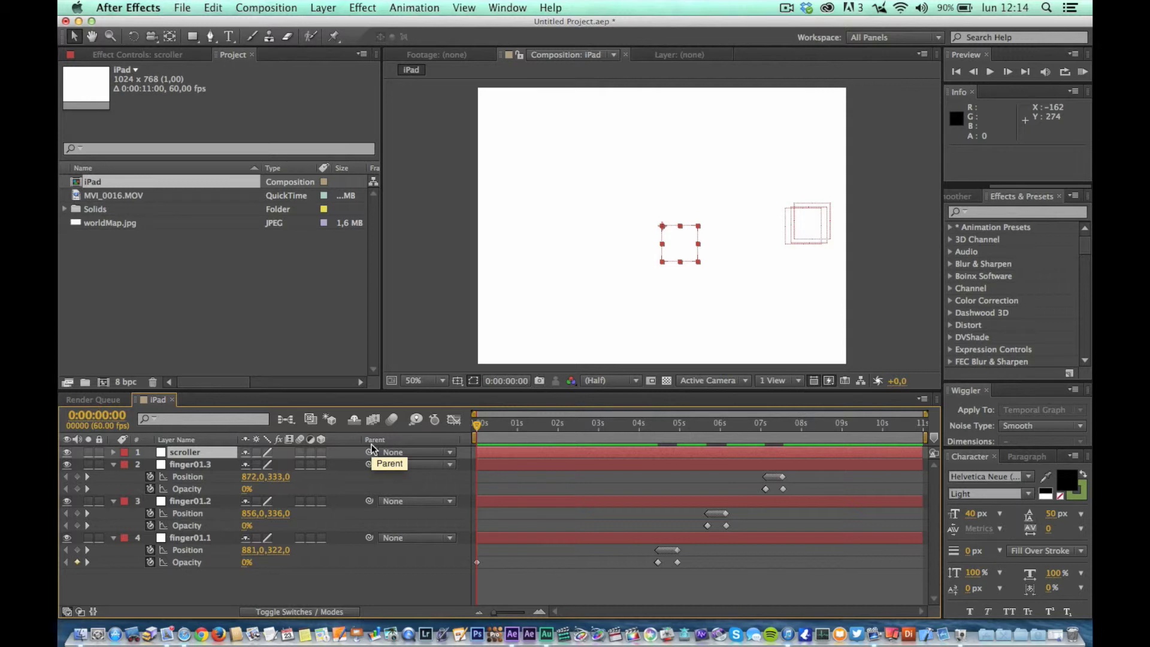
# Step: Parent scroller to finger01.3, finger01.3 to finger01.2, and finger01.2 to finger01.1
pyautogui.moveTo(368, 451); pyautogui.dragTo(385, 469)
pyautogui.moveTo(369, 464); pyautogui.dragTo(386, 497)
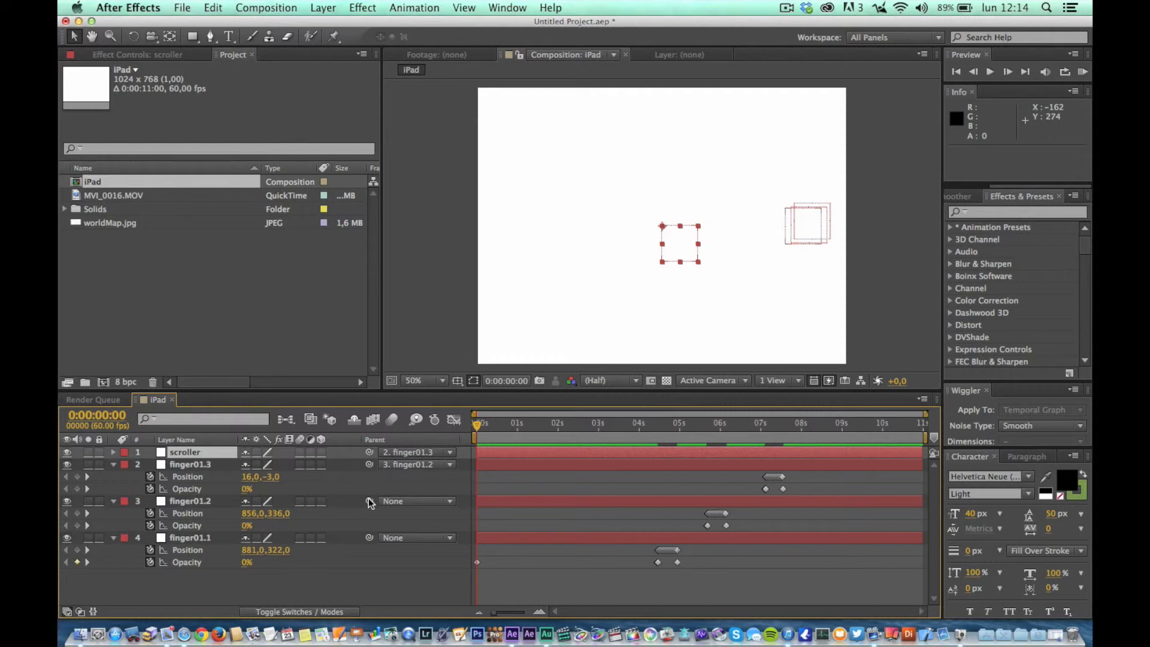
pyautogui.moveTo(369, 500); pyautogui.dragTo(384, 536)
# Step: Hide the finger01.3, finger01.2 and finger01.1 layers
pyautogui.click(67, 464)
pyautogui.click(67, 500)
pyautogui.click(67, 538)
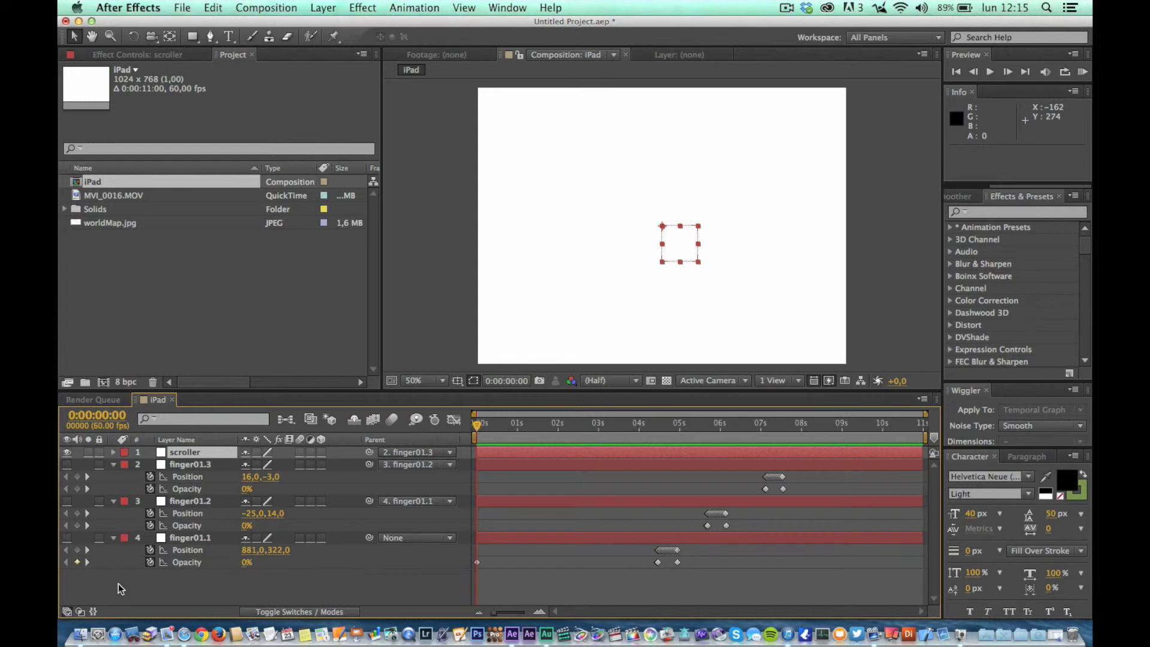
# Step: Collapse the finger layers, drop worldMap.jpg into the timeline and parent it to scroller
pyautogui.click(112, 465)
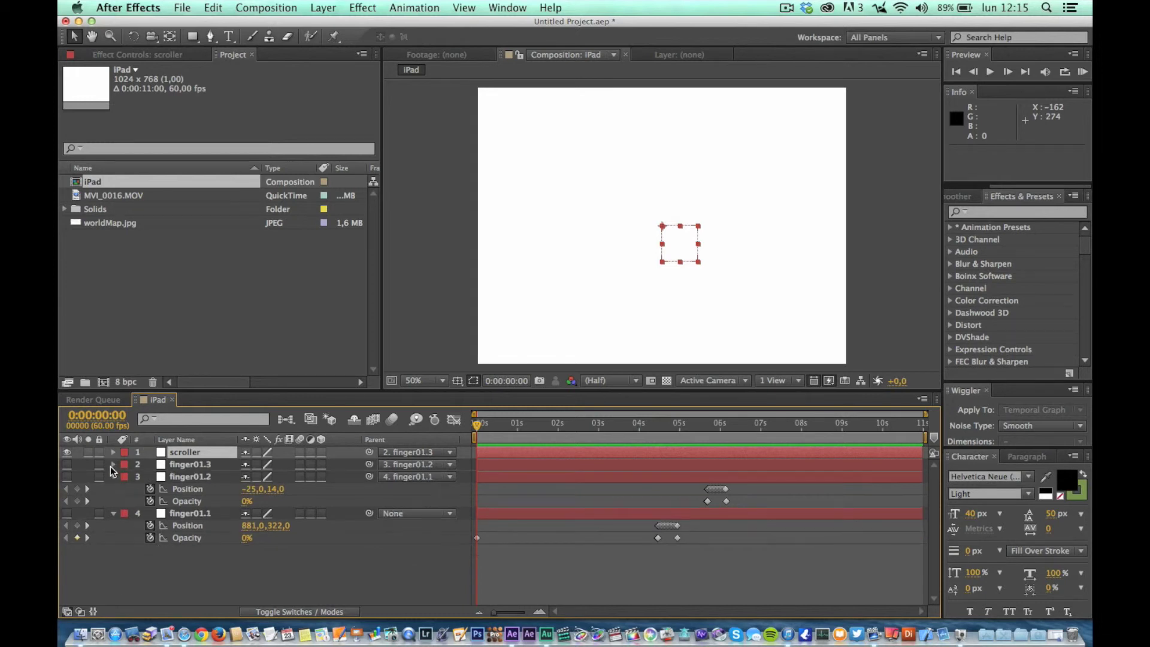
pyautogui.click(111, 476)
pyautogui.click(111, 489)
pyautogui.click(124, 542)
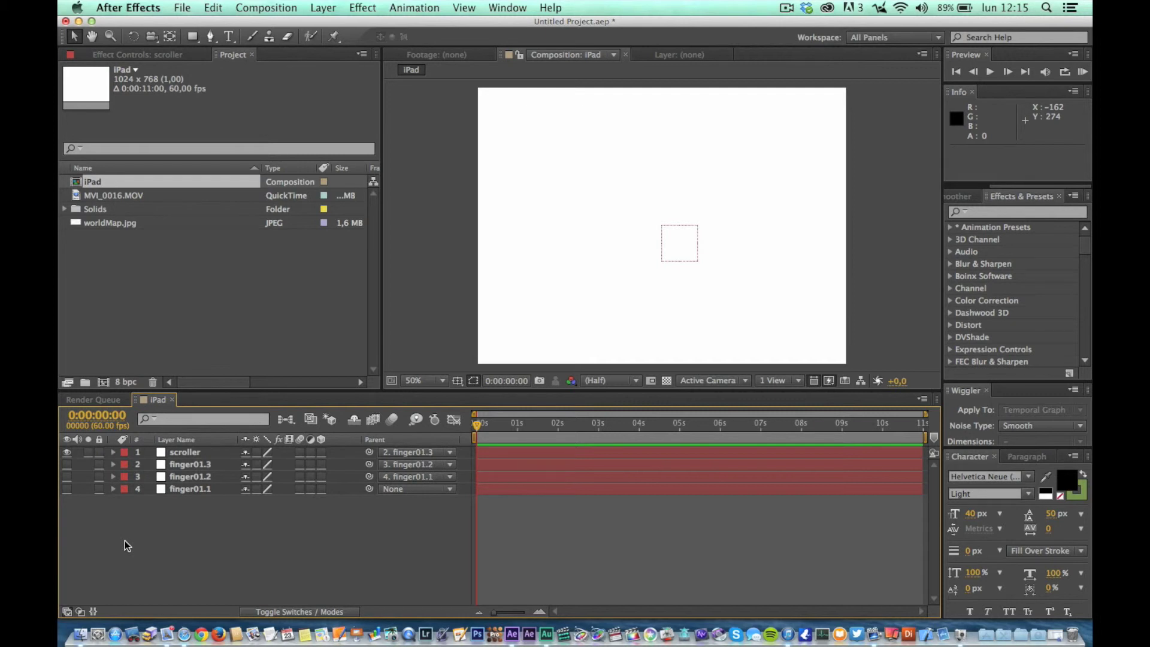
pyautogui.moveTo(103, 223); pyautogui.dragTo(126, 522)
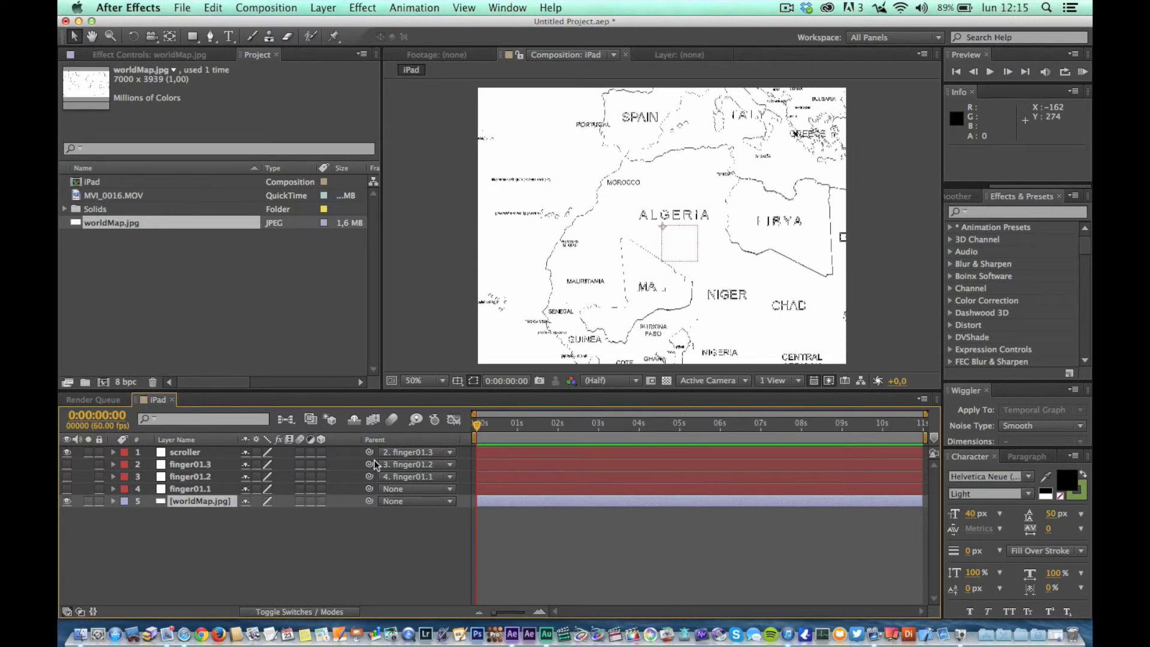
pyautogui.moveTo(370, 501); pyautogui.dragTo(189, 453)
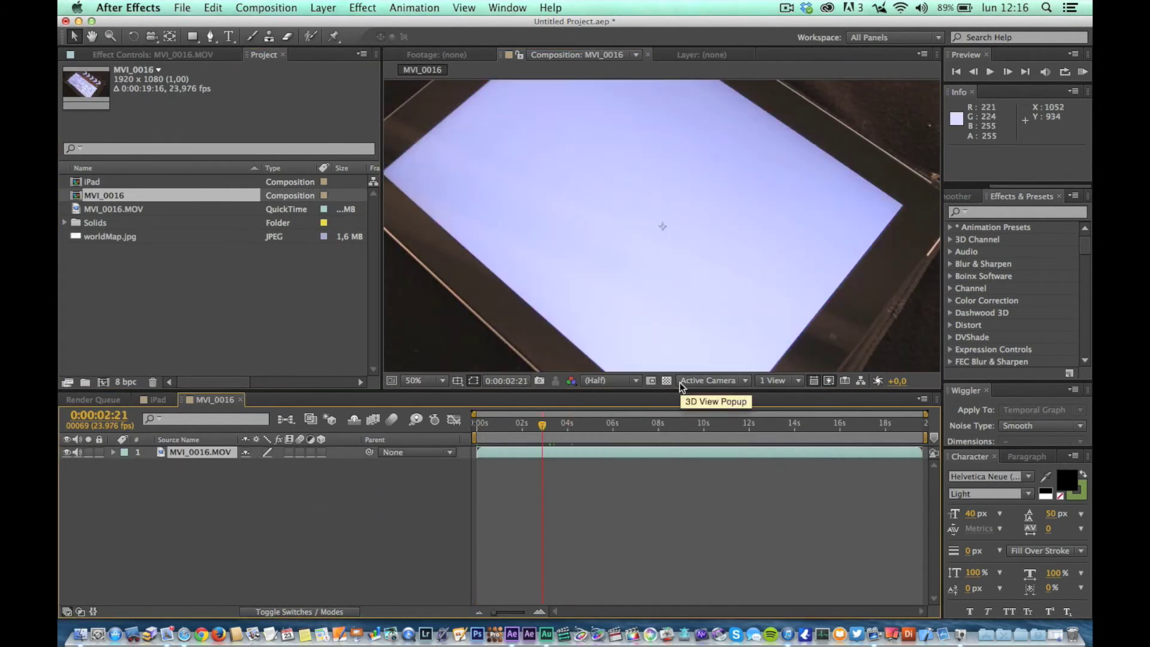
# Step: Apply Corner Pin to the iPad layer and Keylight to the MVI_0016 footage
pyautogui.click(363, 7)
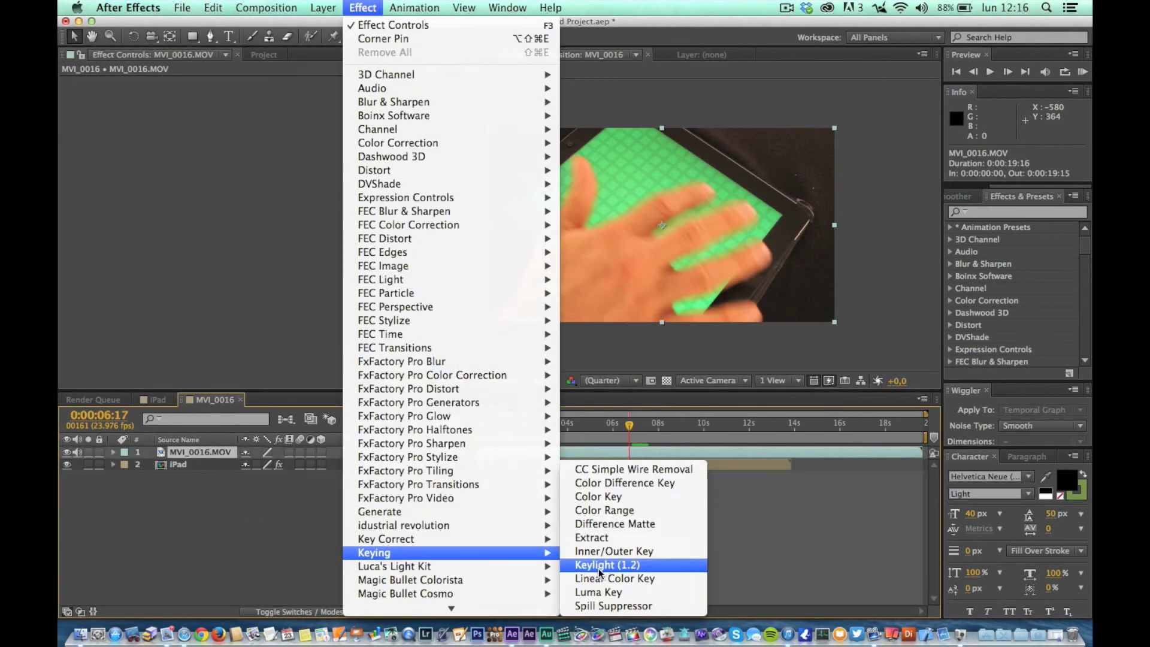
pyautogui.click(617, 590)
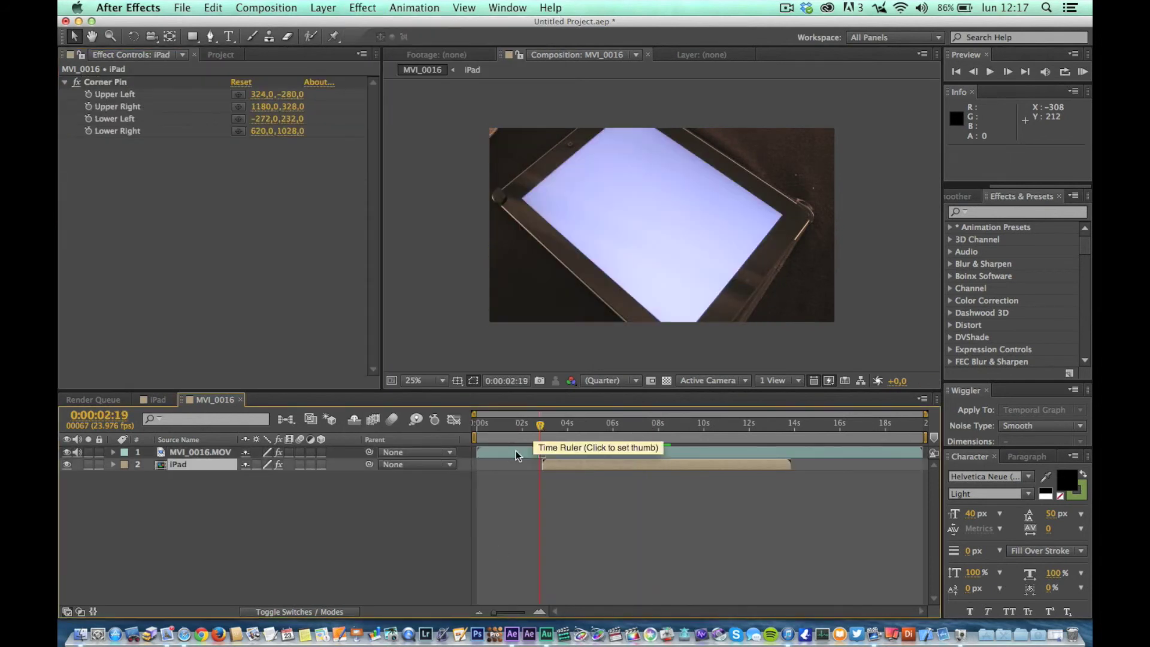